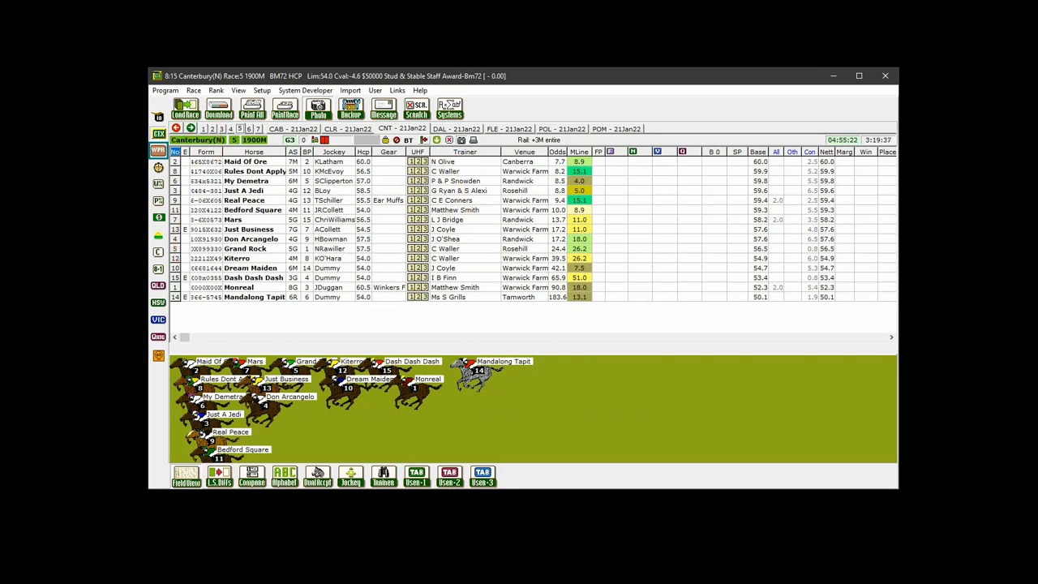
- Open the window for downloading race meeting files
click(193, 91)
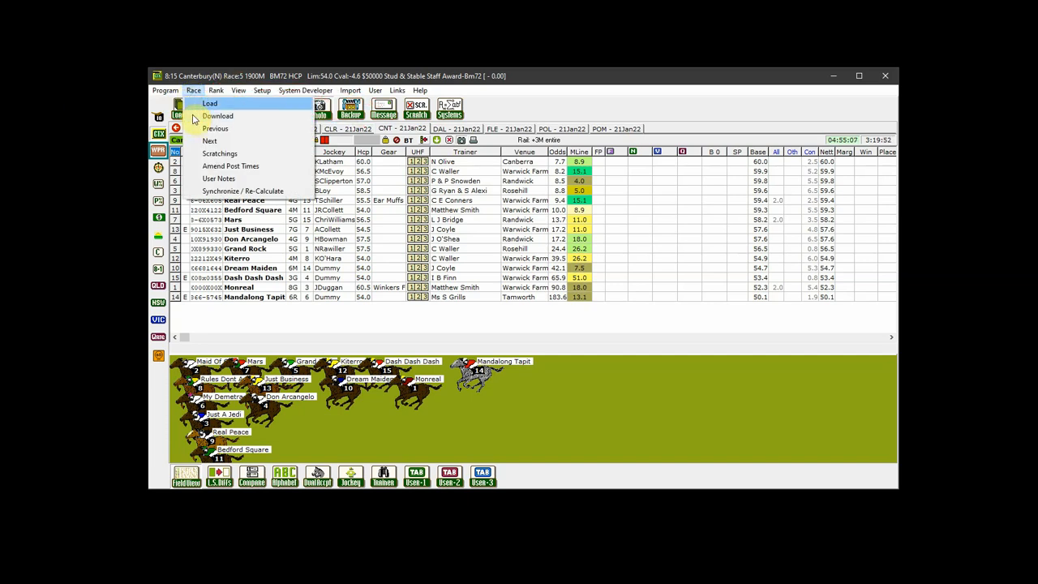
click(191, 91)
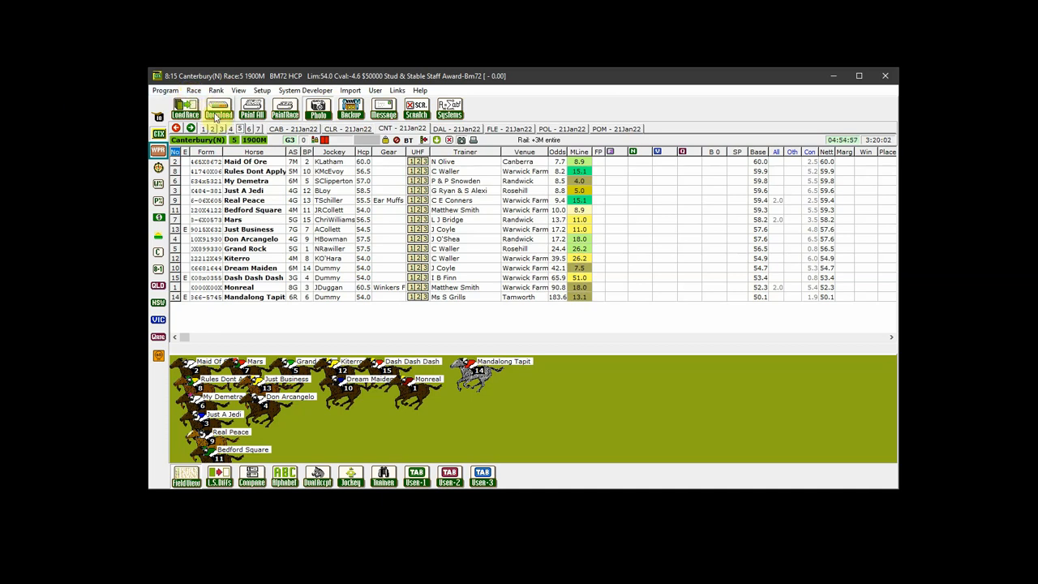
click(217, 114)
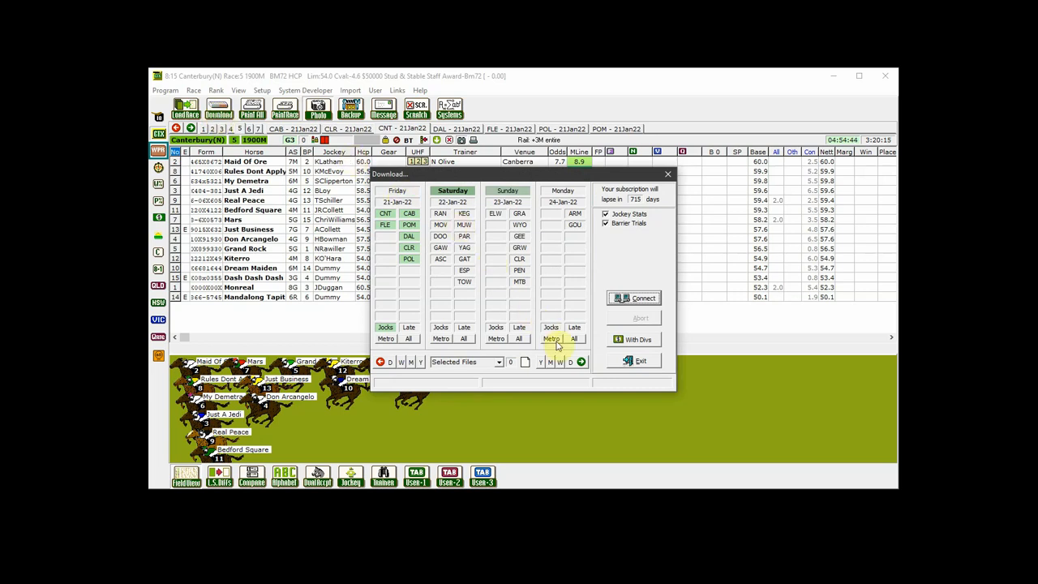
- Browse the download calendar one day forward, two days back and one day forward to view the available meetings
click(571, 363)
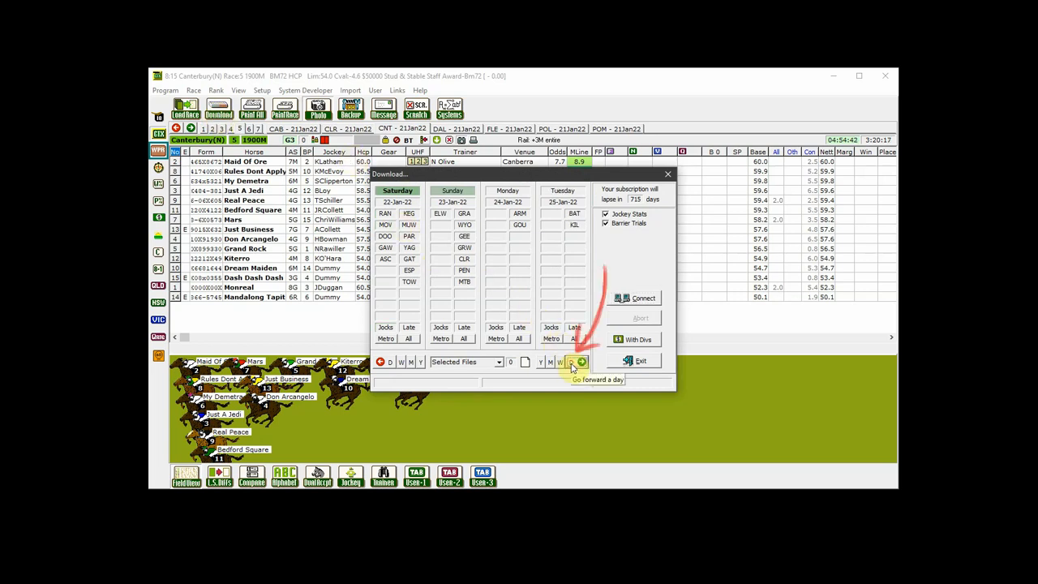
click(386, 365)
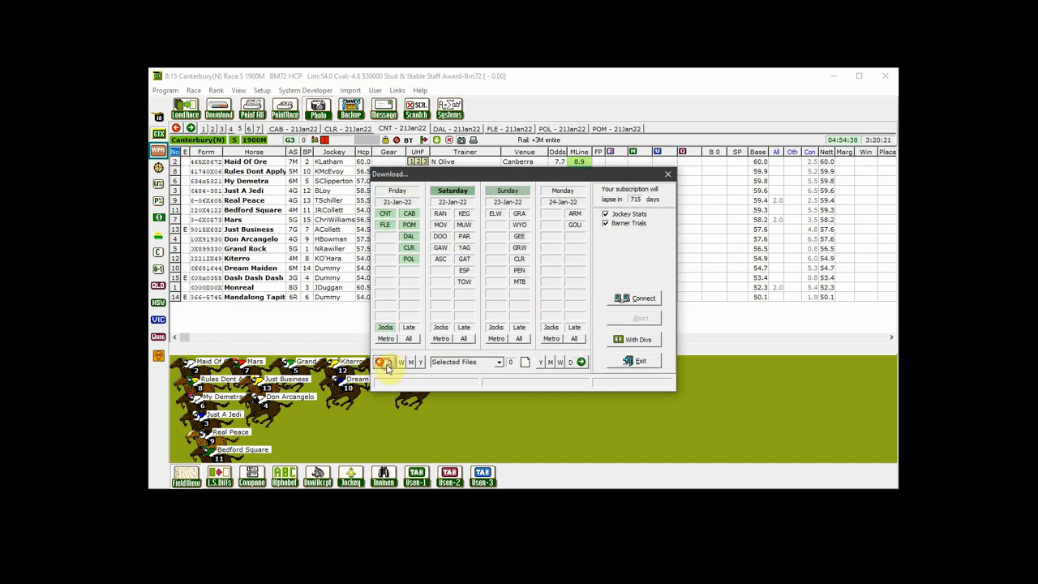
click(386, 365)
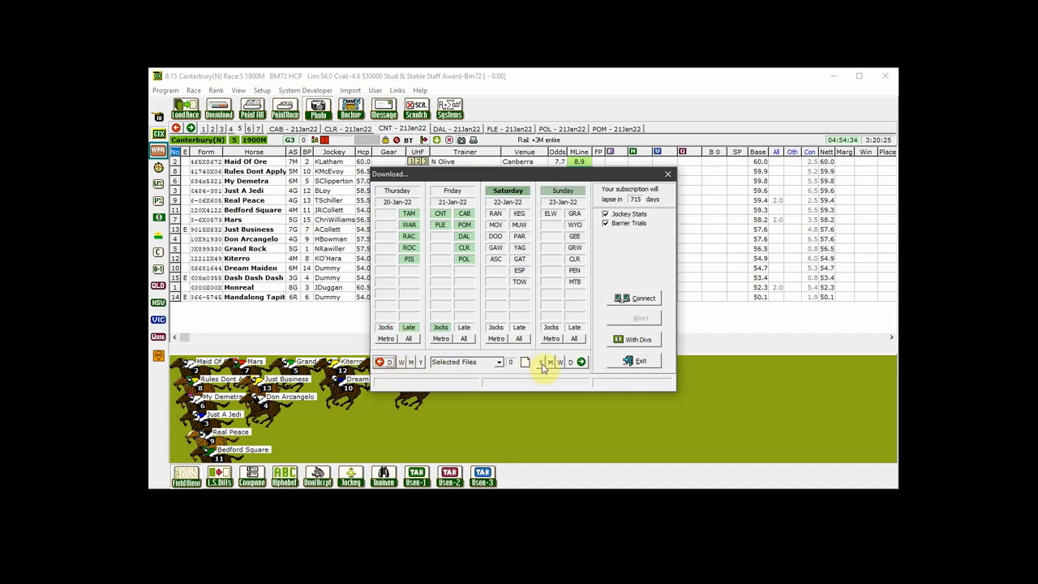
click(574, 364)
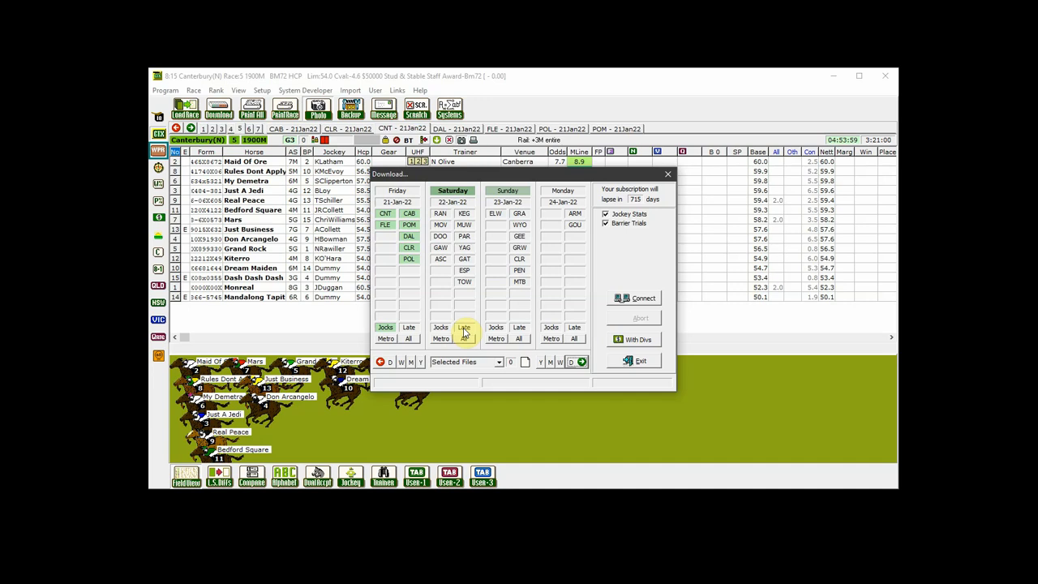
- Try selecting individual Saturday 22-Jan-22 meetings, including RAN, MOV, DOO, GAW, ASC, KEG and MUW, and clear the whole selection
click(441, 216)
click(440, 225)
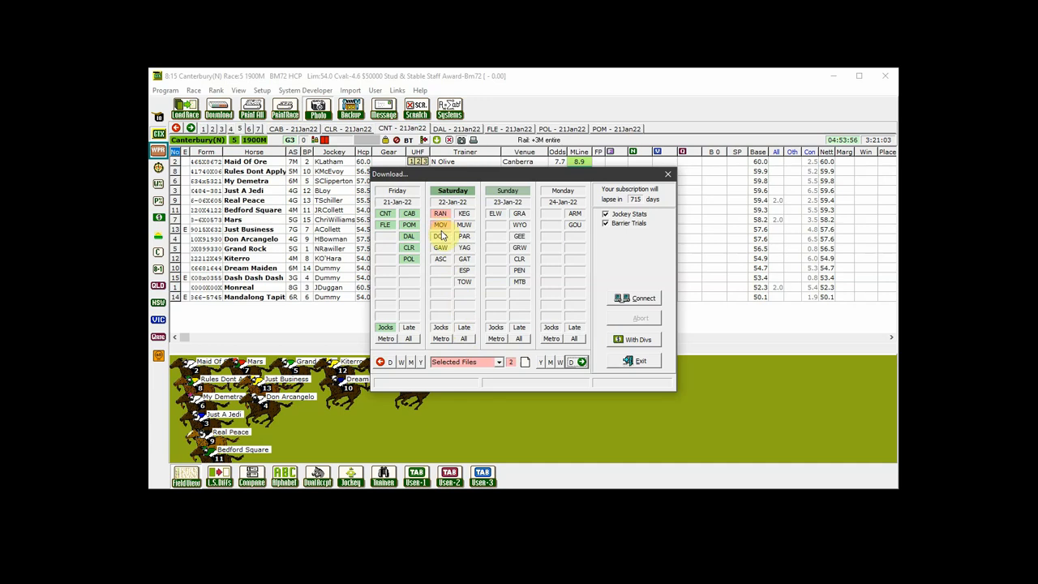
click(440, 236)
click(440, 247)
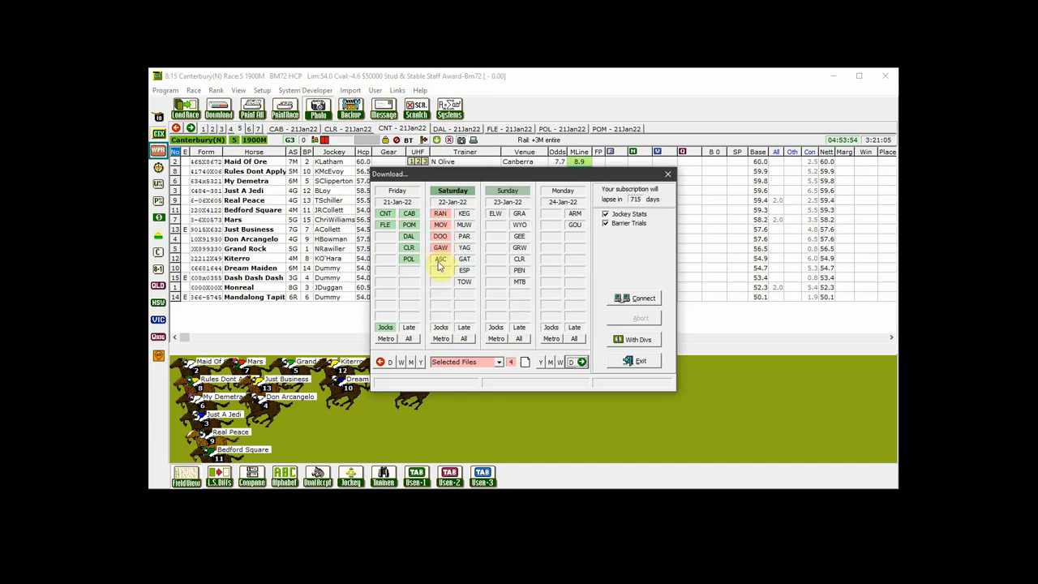
click(440, 259)
click(463, 215)
click(463, 225)
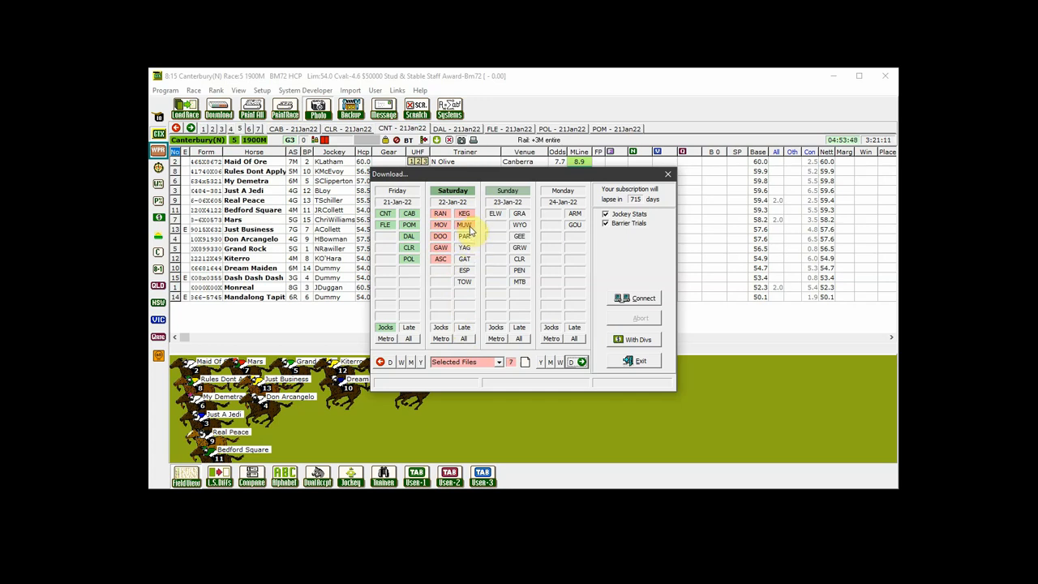
click(465, 225)
click(526, 363)
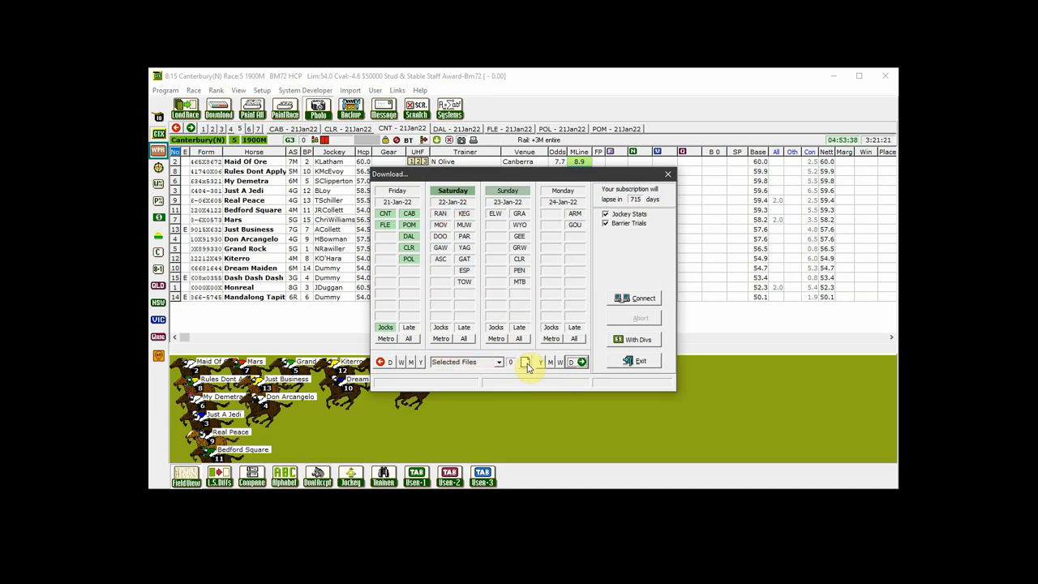
- Try selecting only the metropolitan meetings for Saturday 22-Jan-22 and deselect them
click(442, 340)
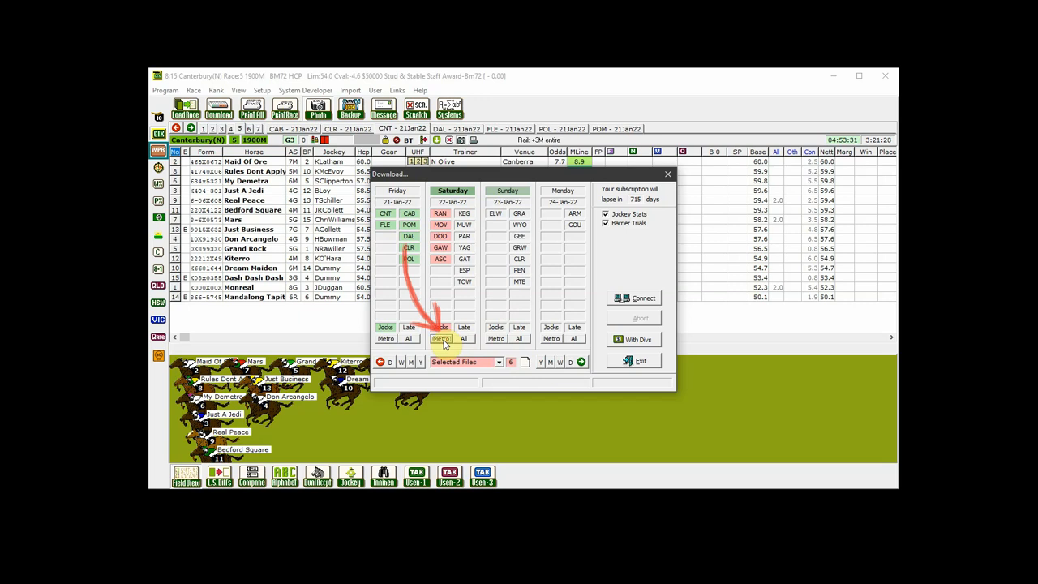
click(442, 341)
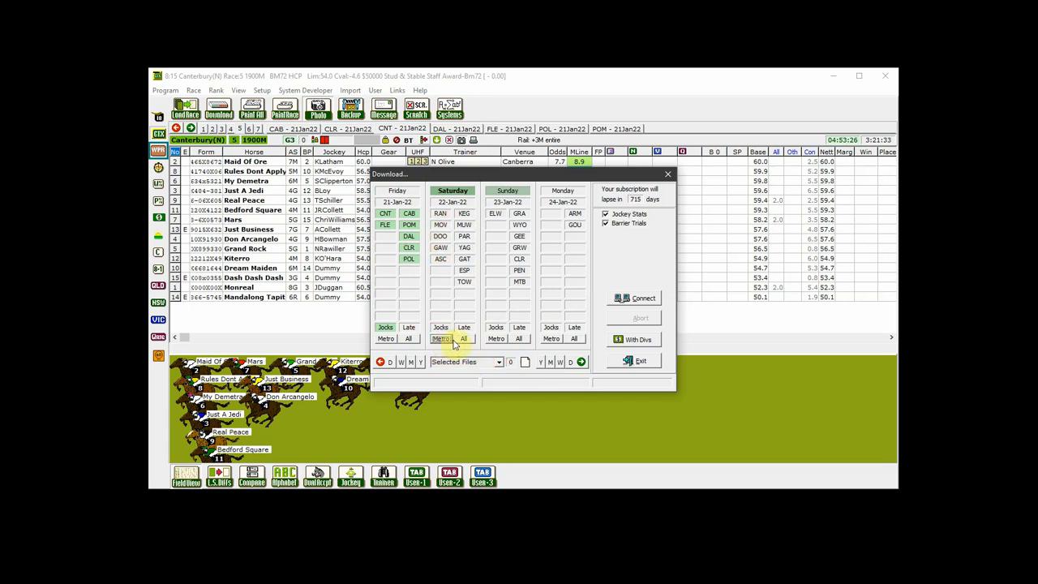
- Select all meetings and the jockeys file for Saturday 22-Jan-22 and download them
click(464, 340)
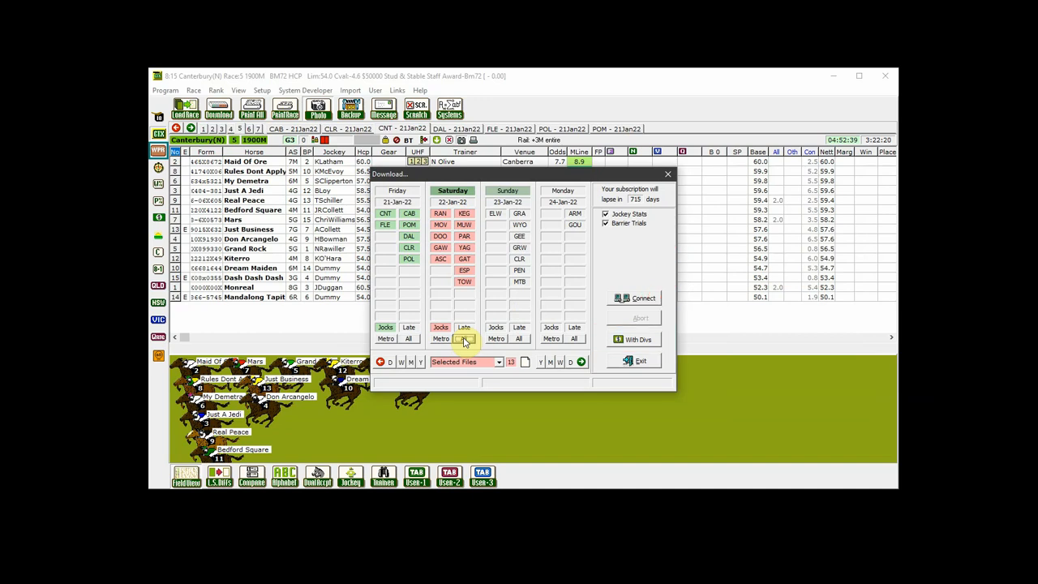
click(650, 300)
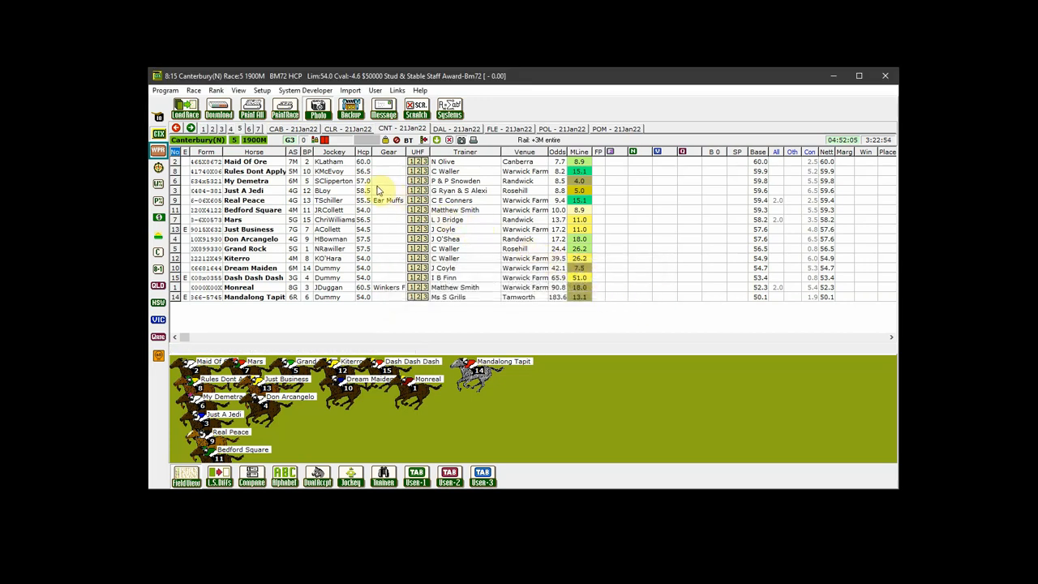
- Load all the meetings dated 2022-01-22 through Meeting Management
click(187, 111)
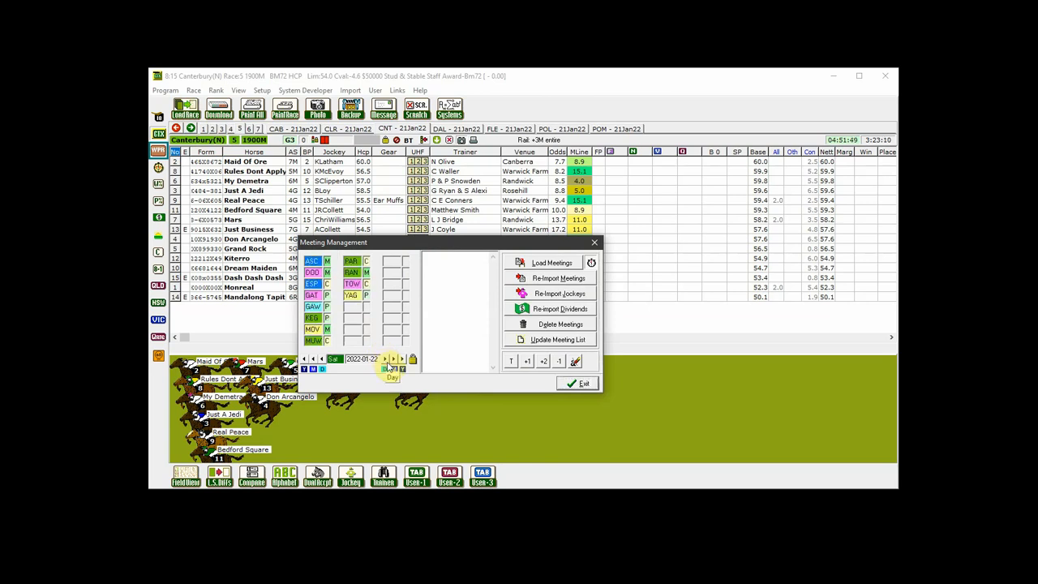
click(385, 359)
click(359, 362)
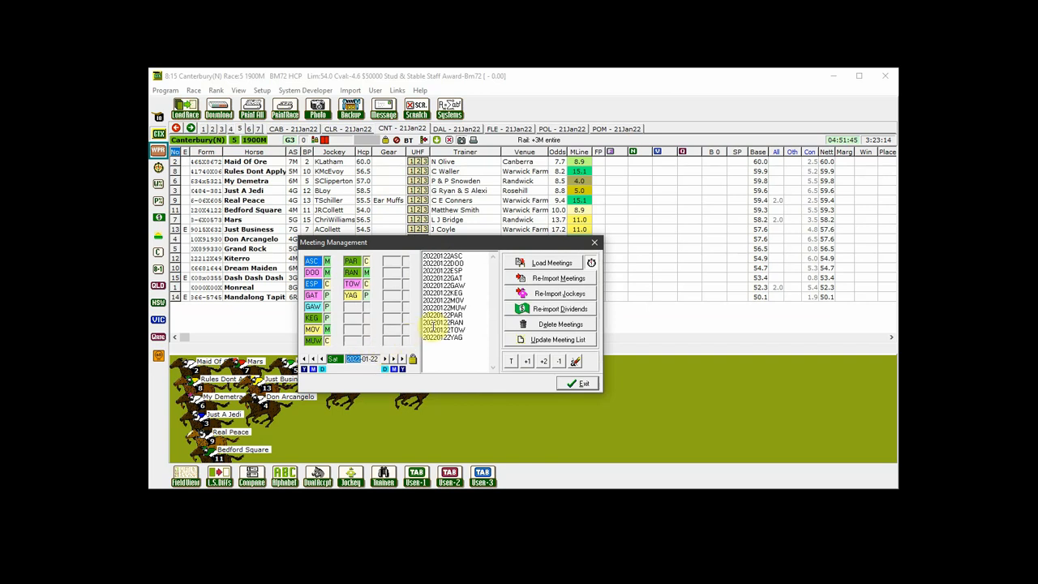
click(543, 265)
click(542, 264)
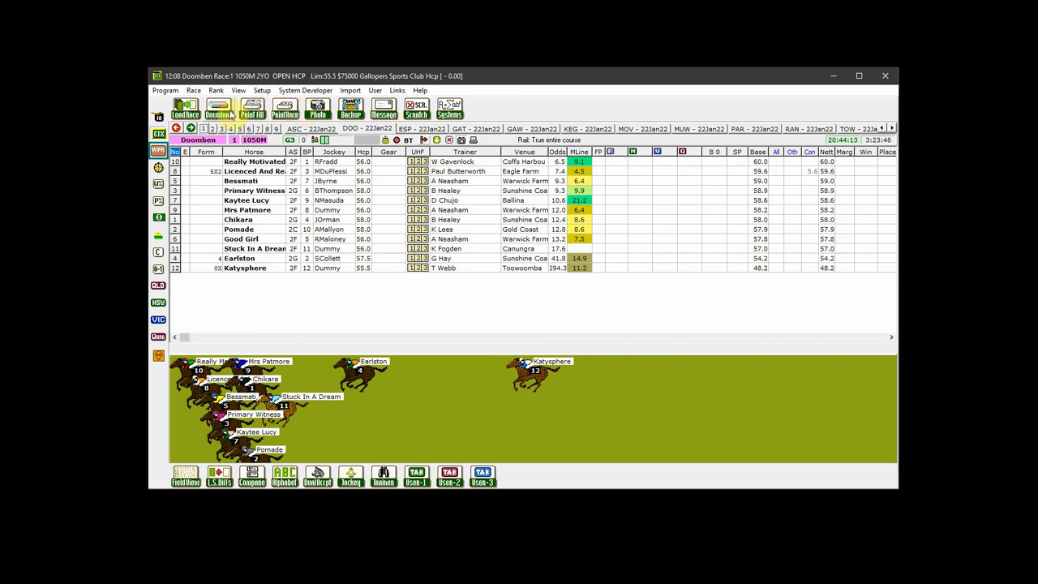
- Download all meetings for Wednesday 22-Dec-21 with dividends included
click(228, 112)
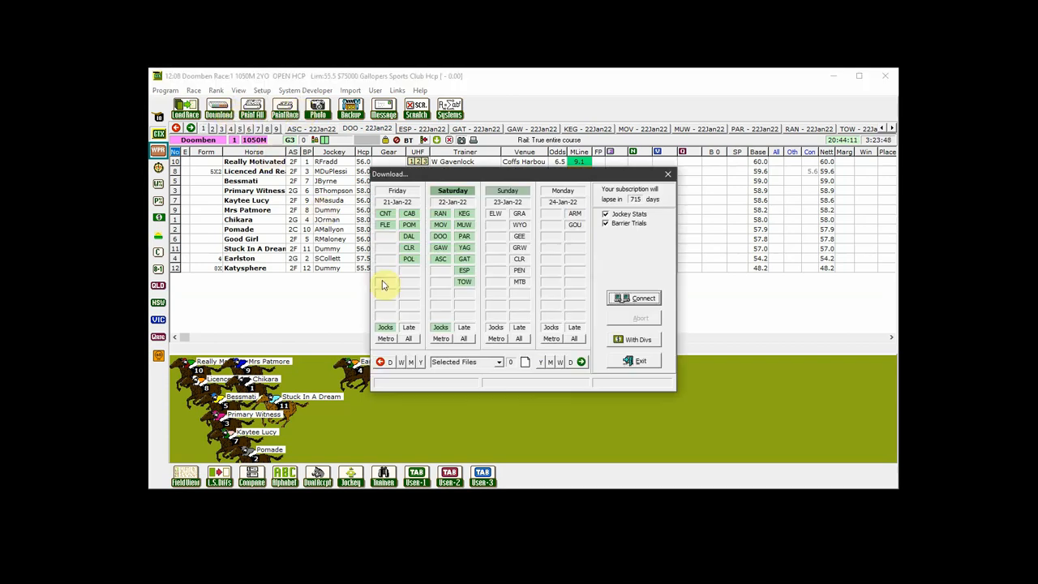
click(411, 363)
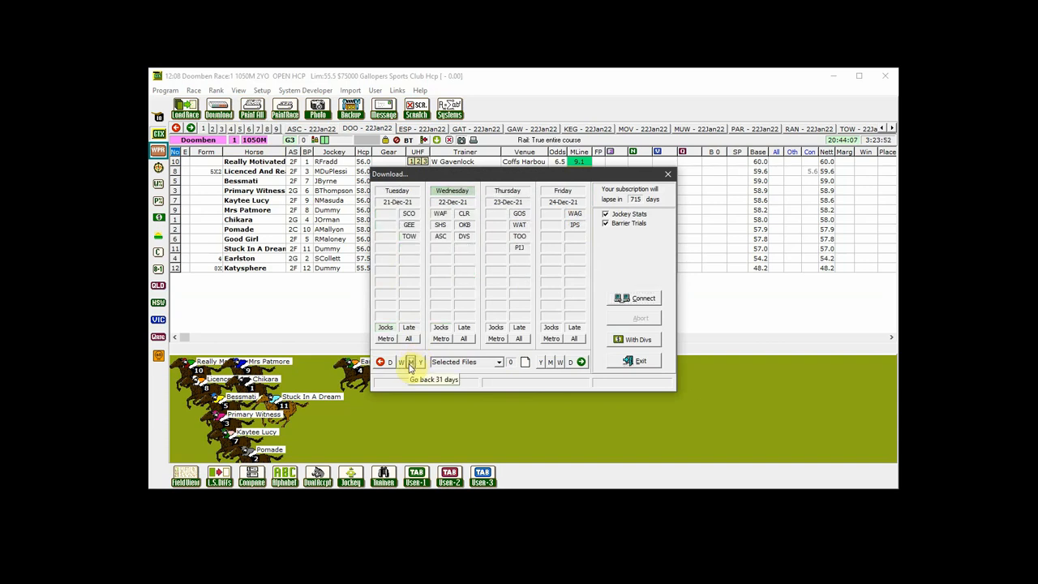
click(460, 340)
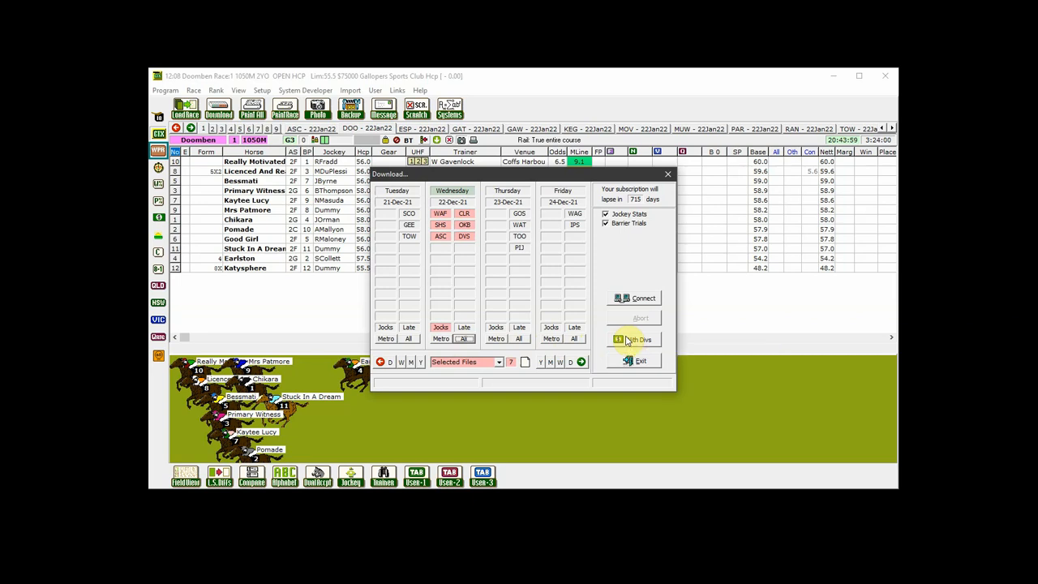
click(625, 340)
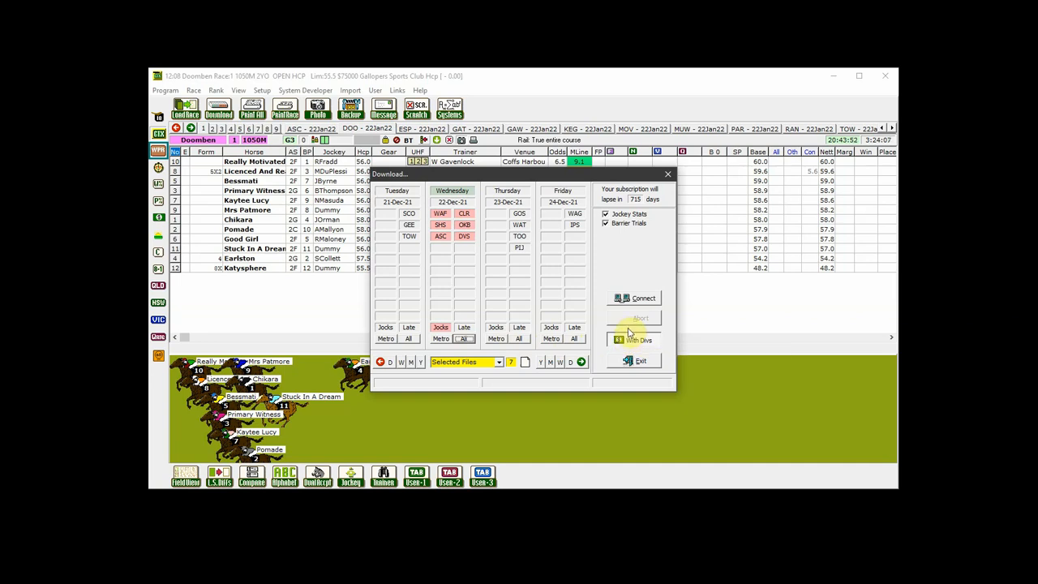
click(630, 302)
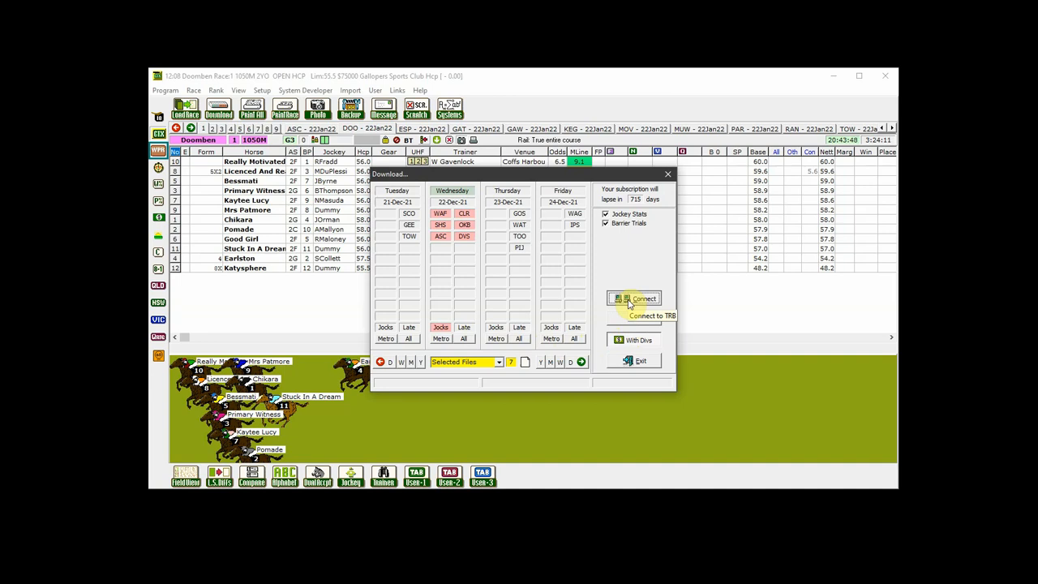
click(630, 300)
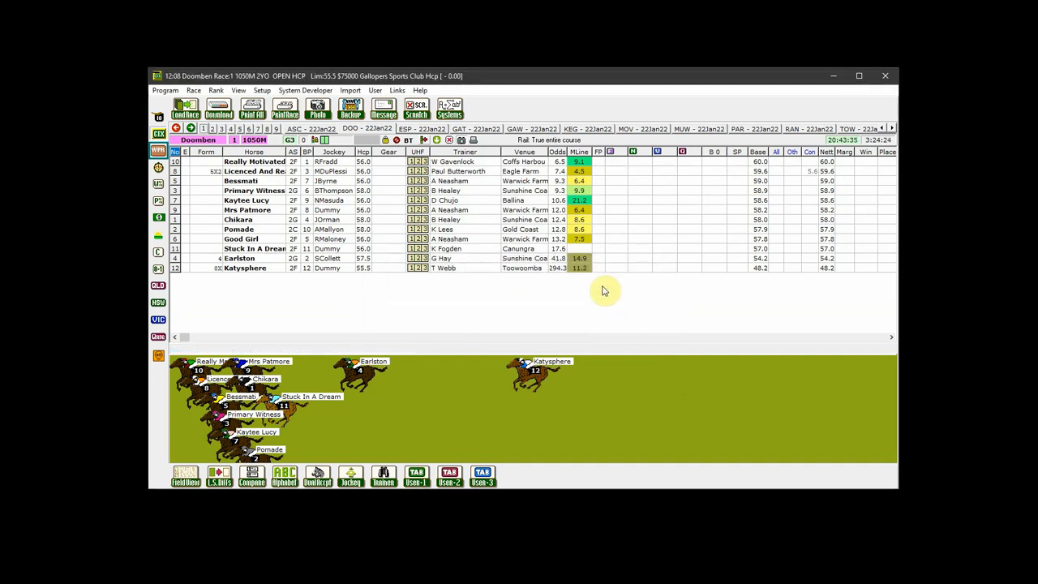
- Load all the meetings dated 2021-12-22 through Meeting Management
click(183, 107)
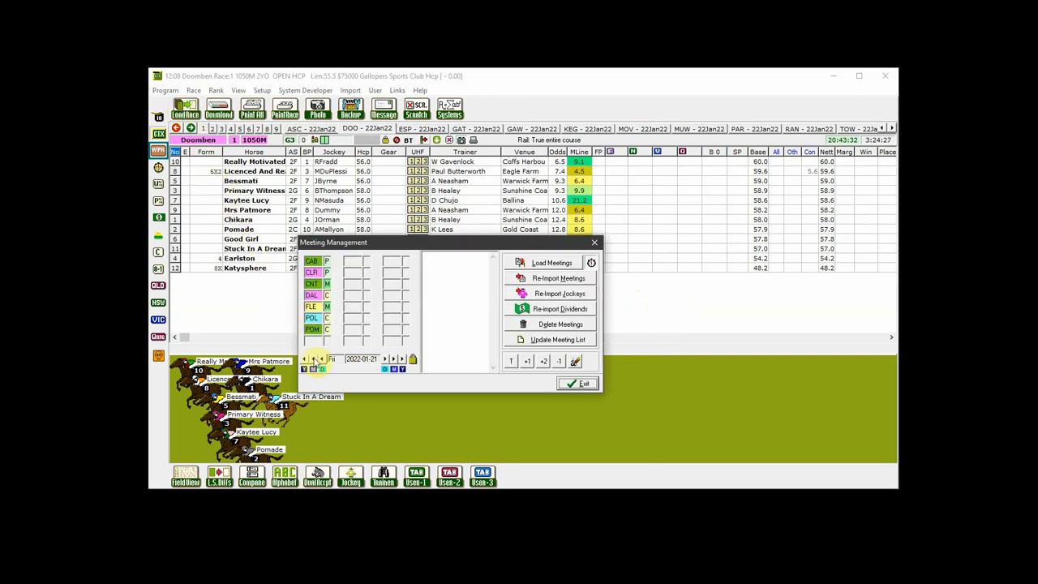
click(315, 359)
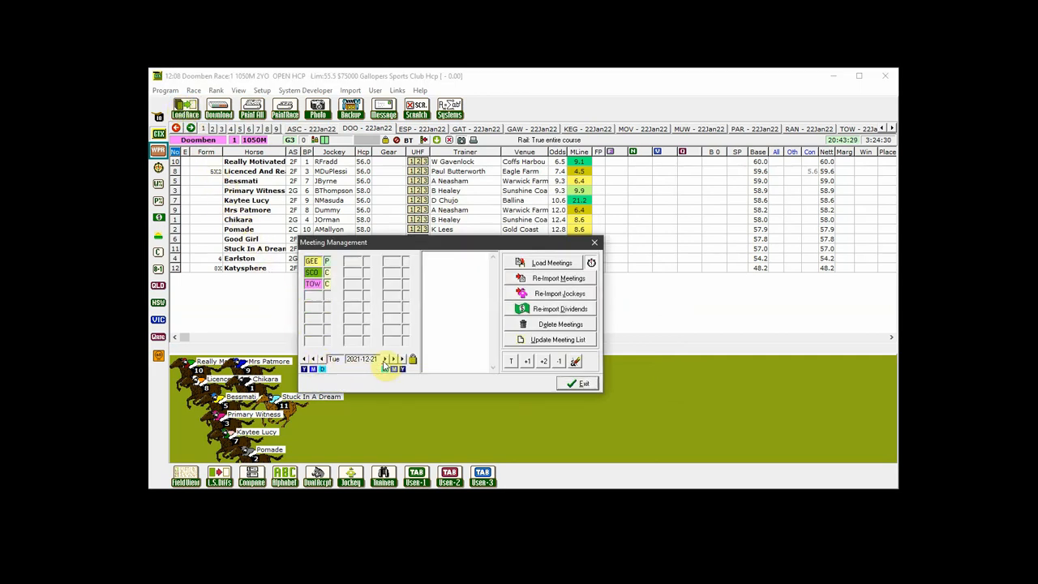
click(385, 361)
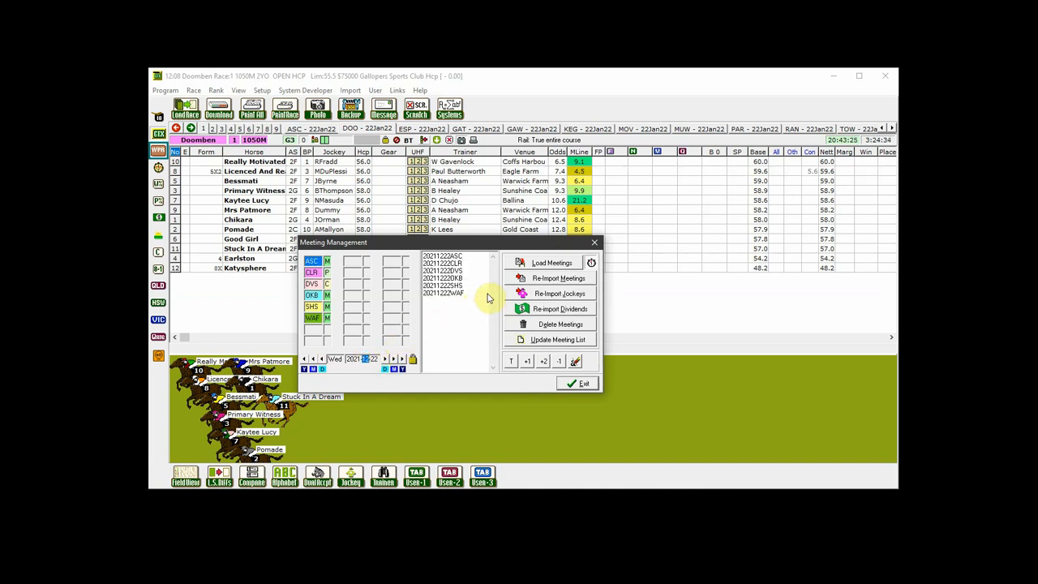
click(544, 266)
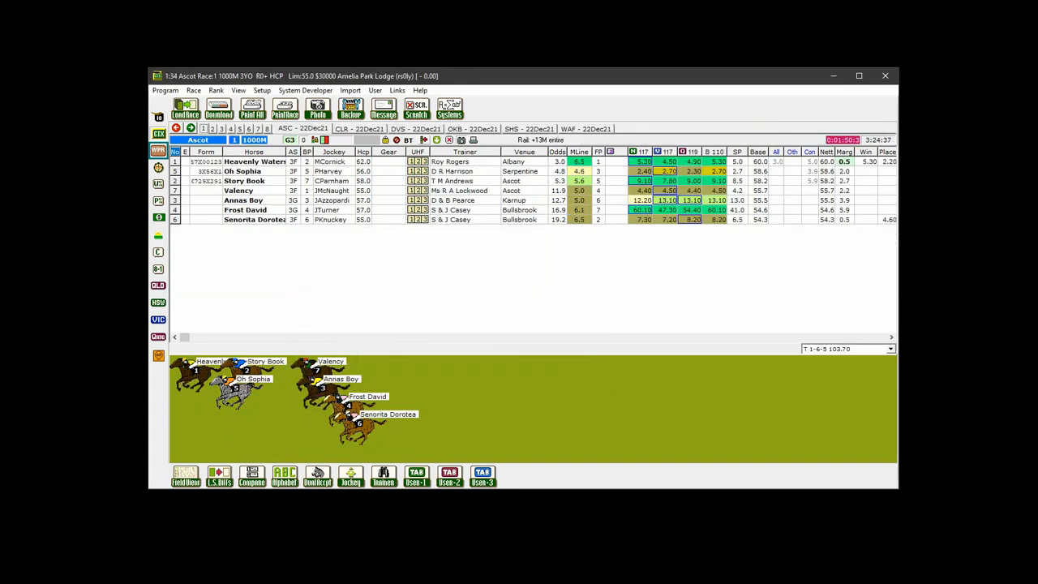